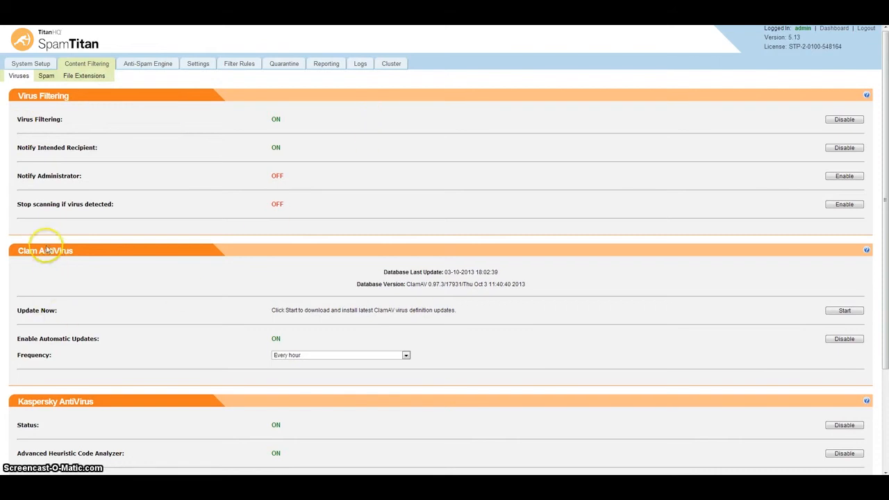
Look over the virus filtering settings, then switch to the Spam filtering page.
{"action": "scroll", "coordinate": [76, 334], "scroll_direction": "down", "scroll_amount": 1}
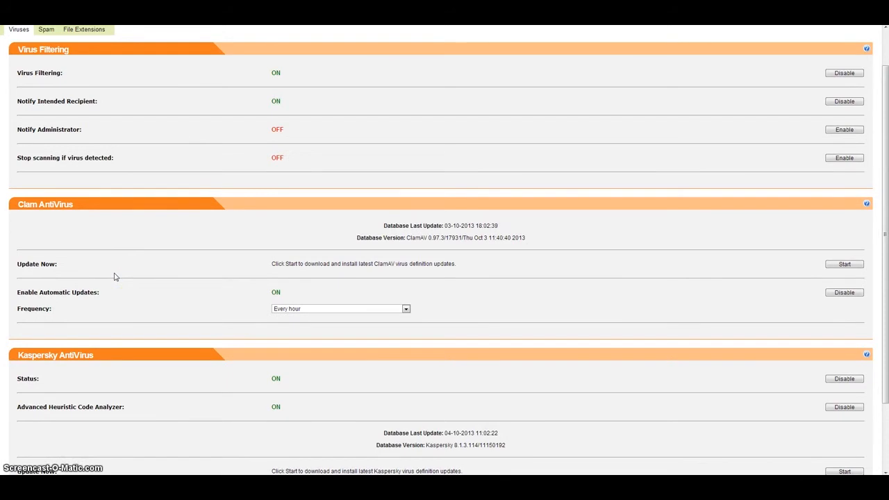
{"action": "scroll", "coordinate": [51, 257], "scroll_direction": "up", "scroll_amount": 1}
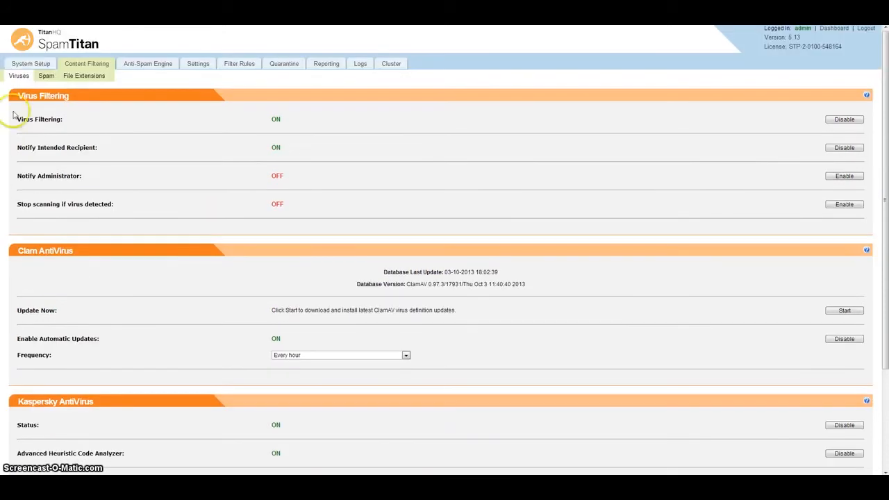
{"action": "left_click", "coordinate": [46, 78]}
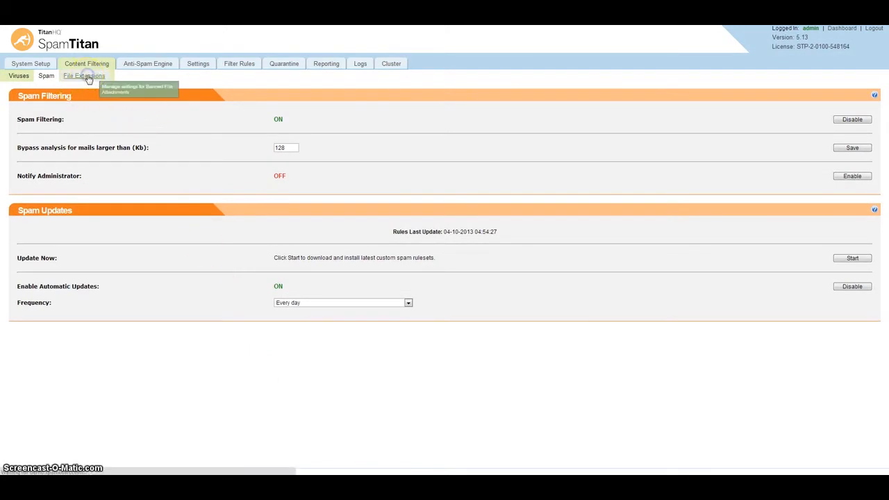
Review the banned file extension lists, then move on to the Anti-Spam Engine settings.
{"action": "left_click", "coordinate": [89, 76]}
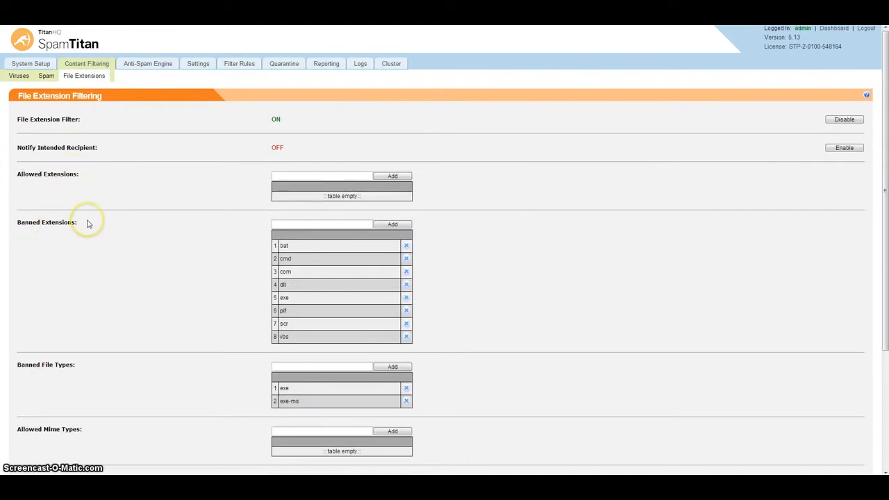
{"action": "left_click", "coordinate": [141, 65]}
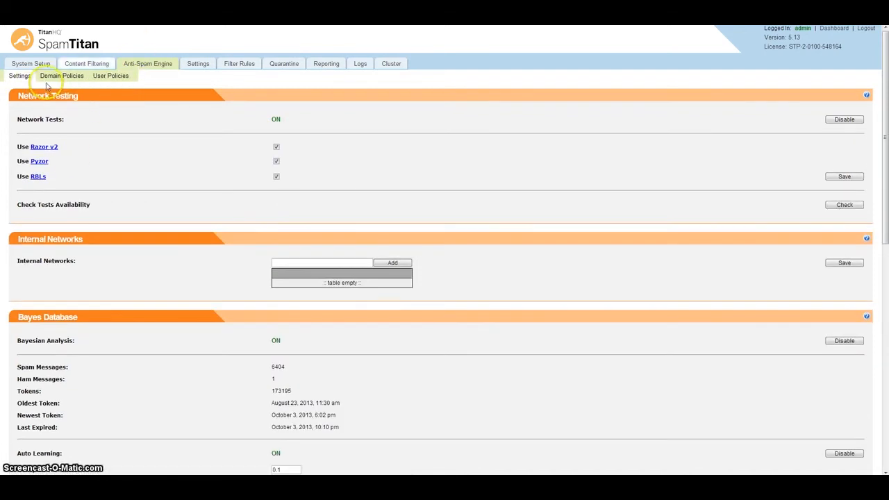
Enable Penpals soft whitelisting, with its penpal bonus score of 3.
{"action": "scroll", "coordinate": [81, 312], "scroll_direction": "down", "scroll_amount": 1}
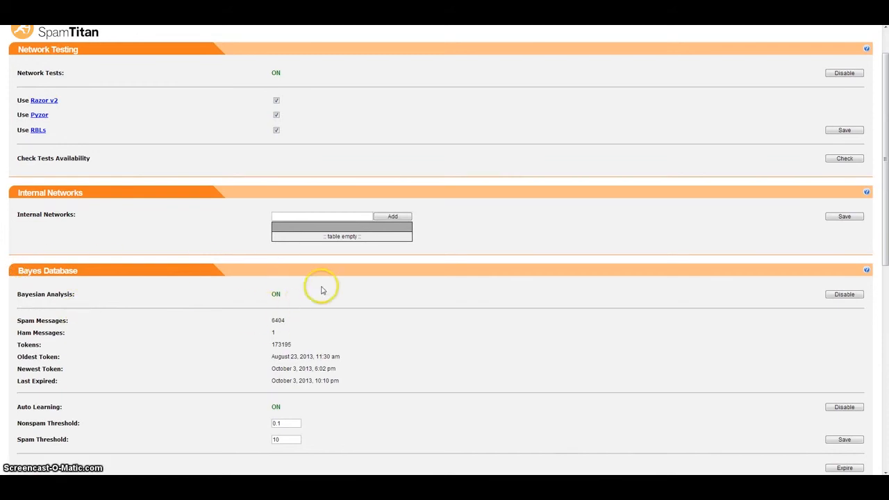
{"action": "scroll", "coordinate": [291, 284], "scroll_direction": "down", "scroll_amount": 4}
{"action": "scroll", "coordinate": [152, 379], "scroll_direction": "down", "scroll_amount": 1}
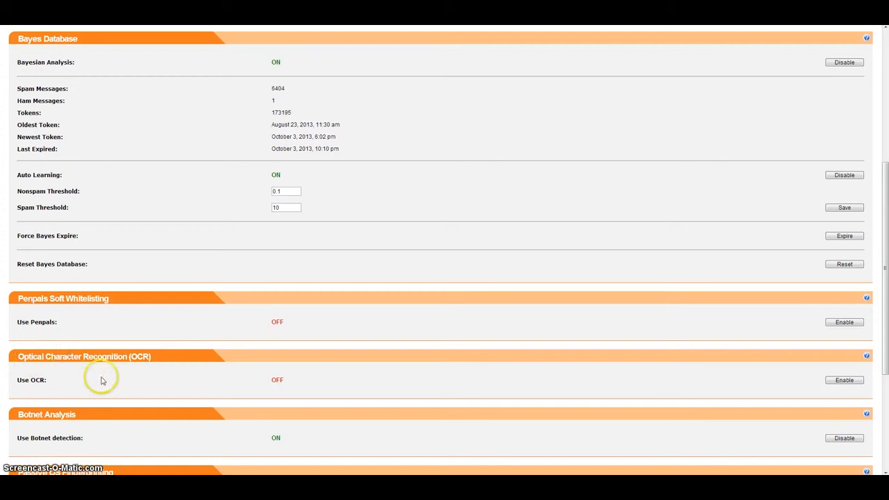
{"action": "scroll", "coordinate": [94, 410], "scroll_direction": "down", "scroll_amount": 2}
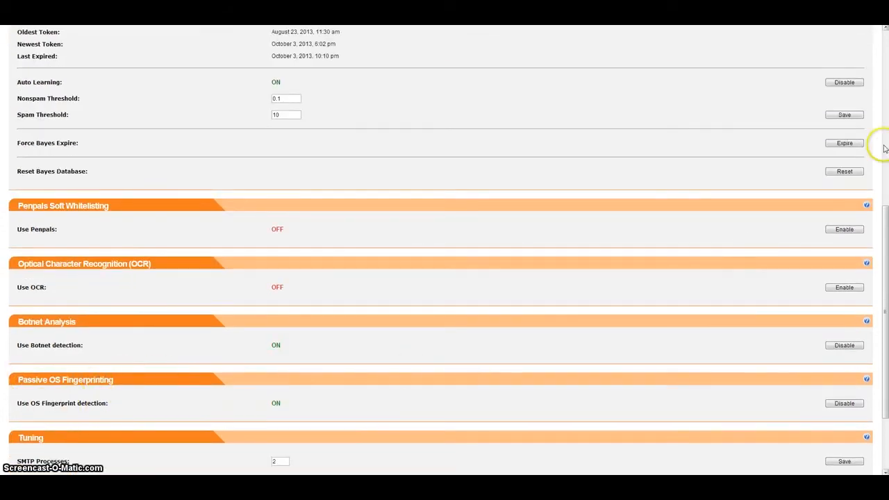
{"action": "left_click", "coordinate": [845, 230]}
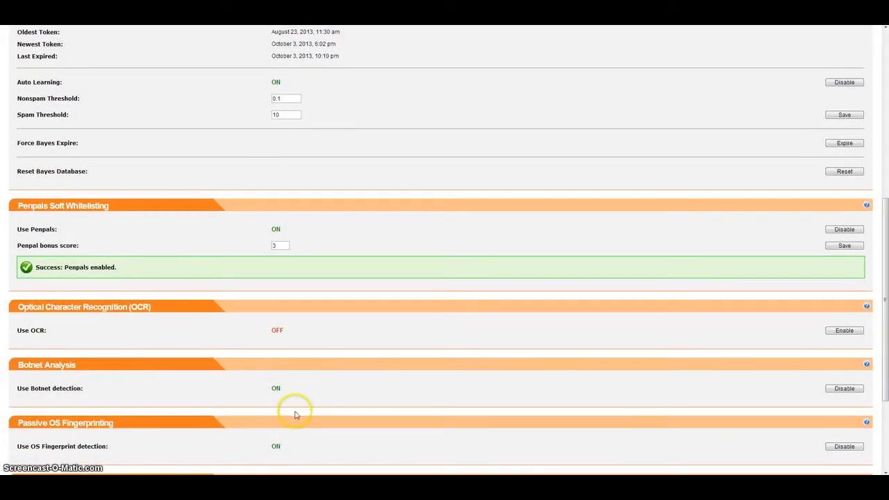
{"action": "scroll", "coordinate": [302, 398], "scroll_direction": "down", "scroll_amount": 1}
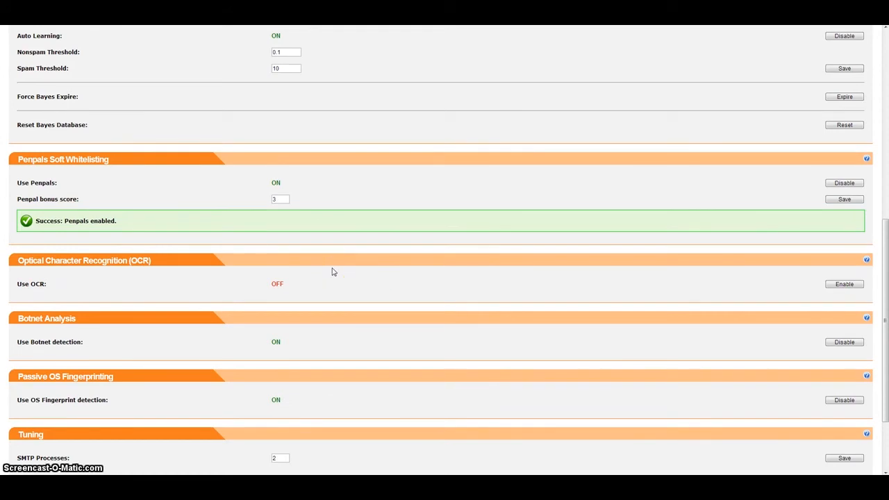
{"action": "scroll", "coordinate": [332, 272], "scroll_direction": "up", "scroll_amount": 6}
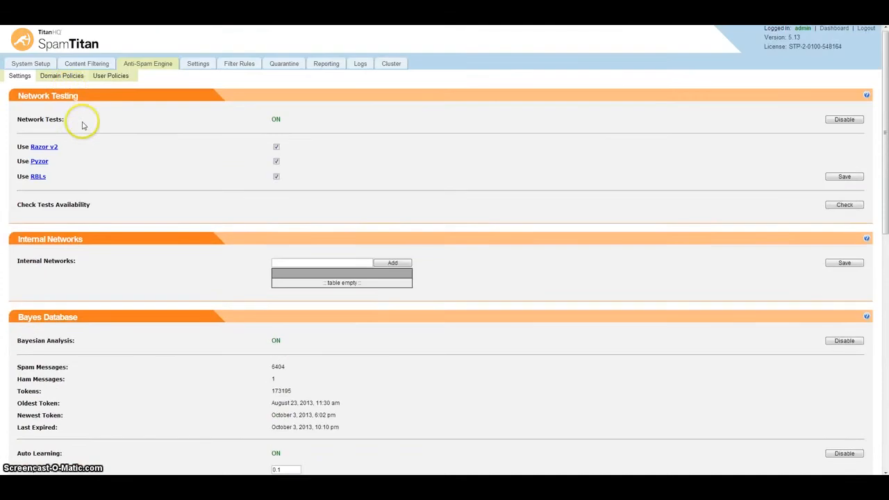
From the Domain Policies list, open the menlopark.ie policy for editing.
{"action": "left_click", "coordinate": [70, 78]}
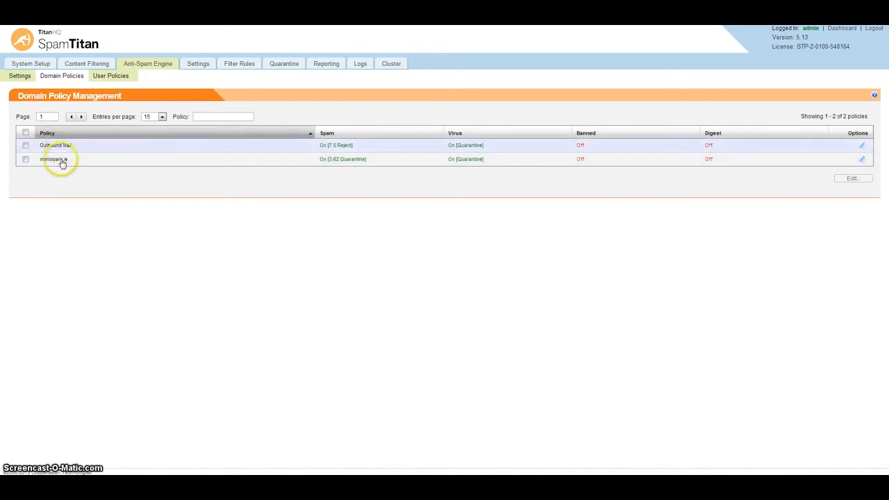
{"action": "left_click", "coordinate": [861, 161]}
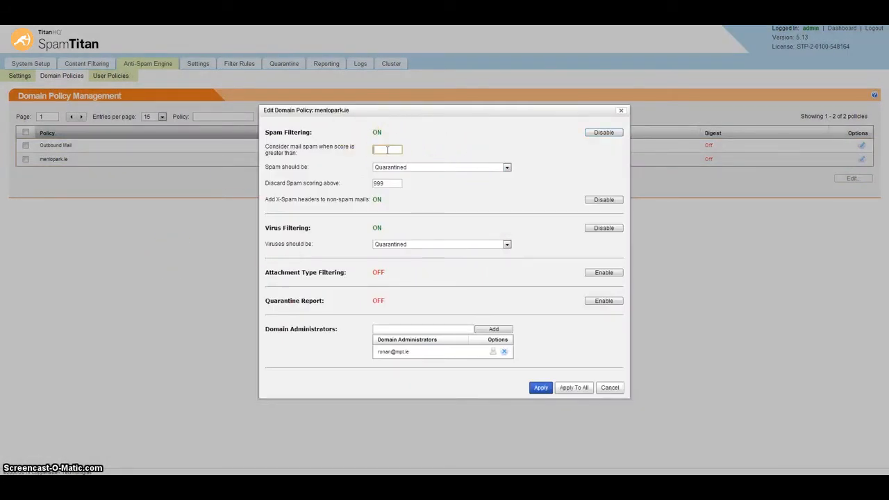
Set spam threshold 5, keep spam Quarantined, and enable attachment filtering and quarantine reports.
{"action": "type", "text": "5"}
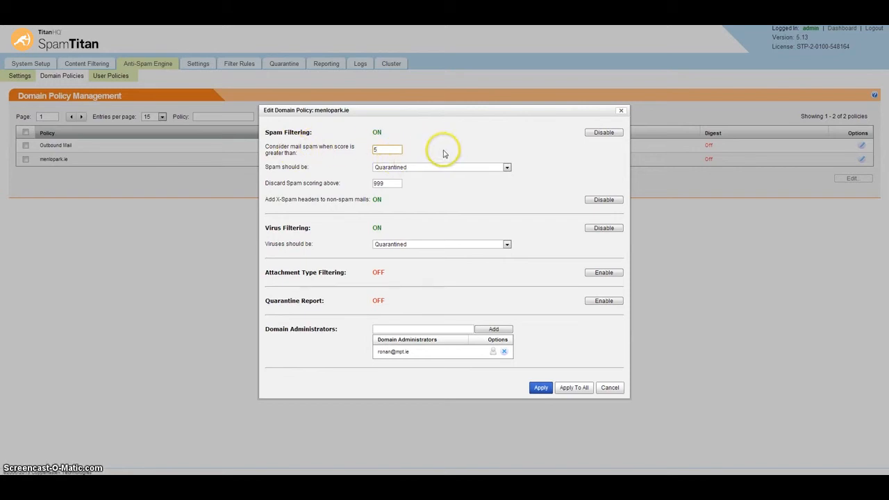
{"action": "left_click", "coordinate": [458, 167]}
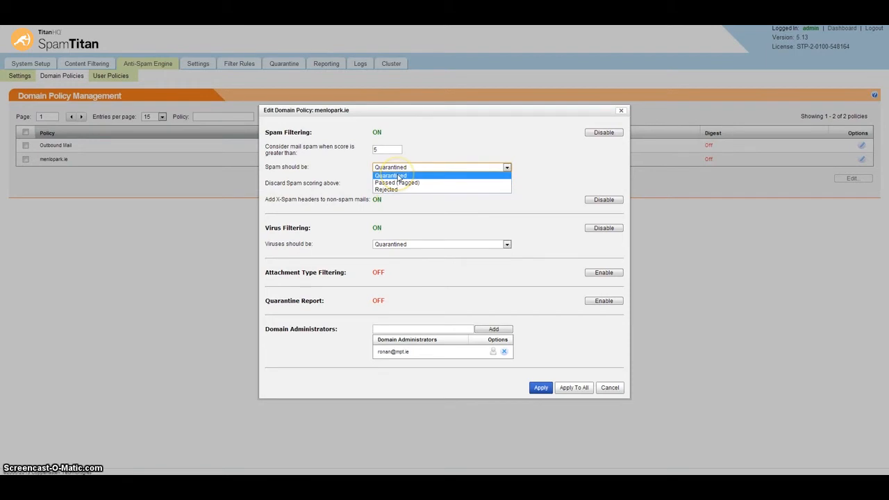
{"action": "left_click", "coordinate": [398, 176]}
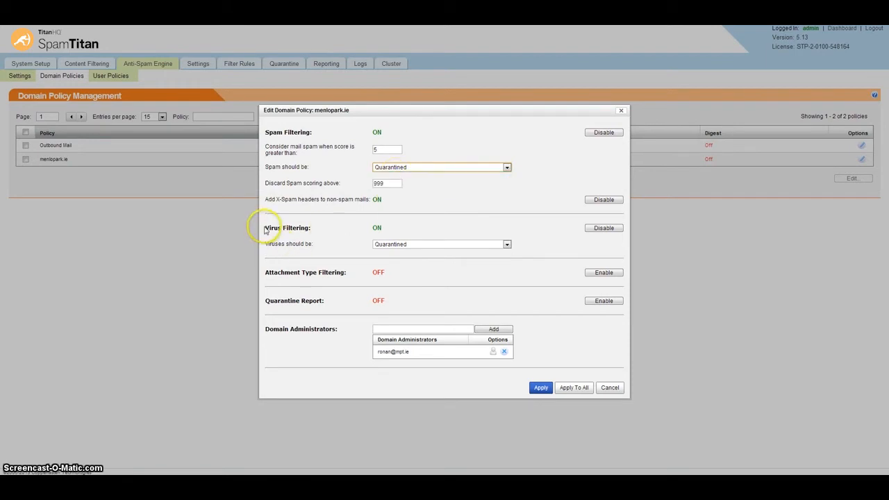
{"action": "left_click", "coordinate": [609, 273]}
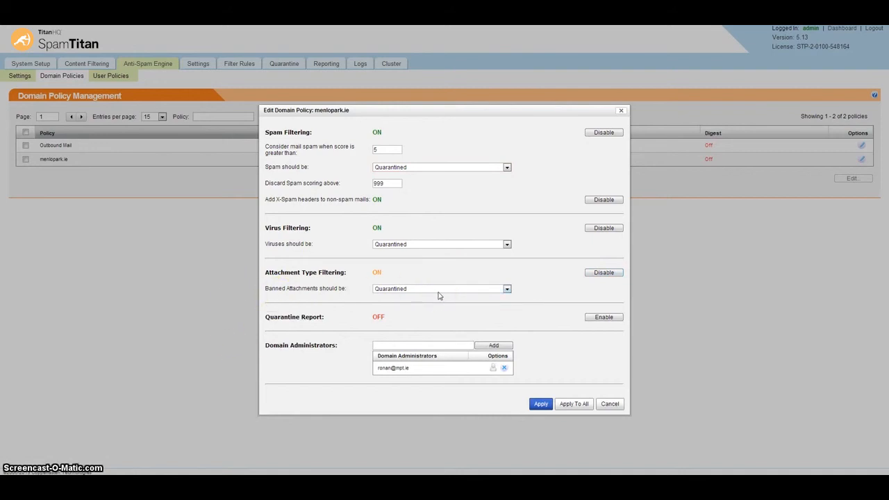
{"action": "left_click", "coordinate": [603, 318]}
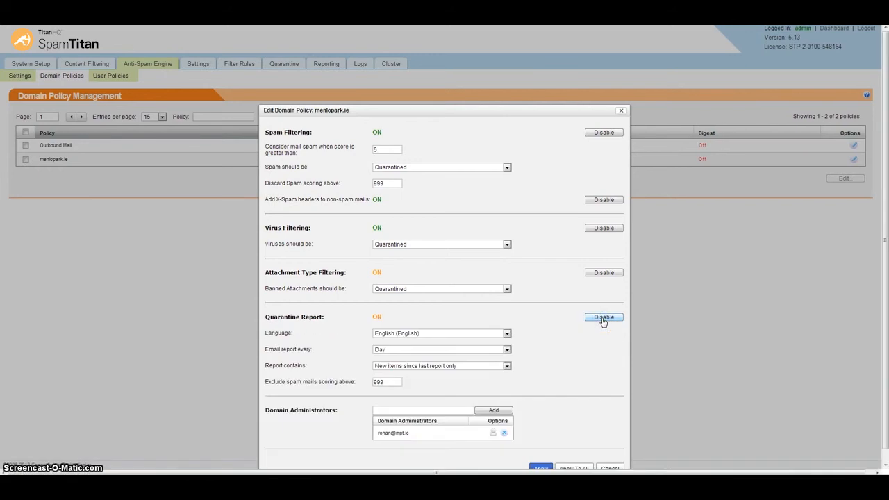
Keep the quarantine report language English, then impersonate the menlopark.ie domain administrator.
{"action": "left_click", "coordinate": [507, 333]}
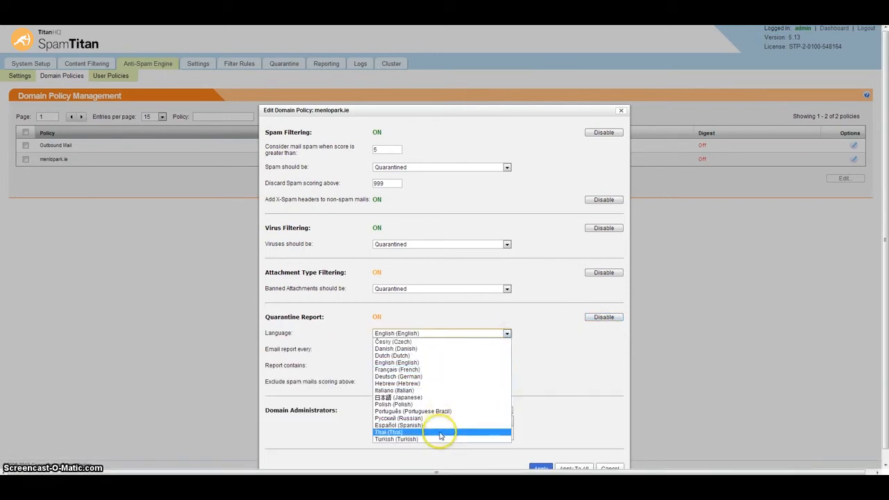
{"action": "left_click", "coordinate": [533, 338]}
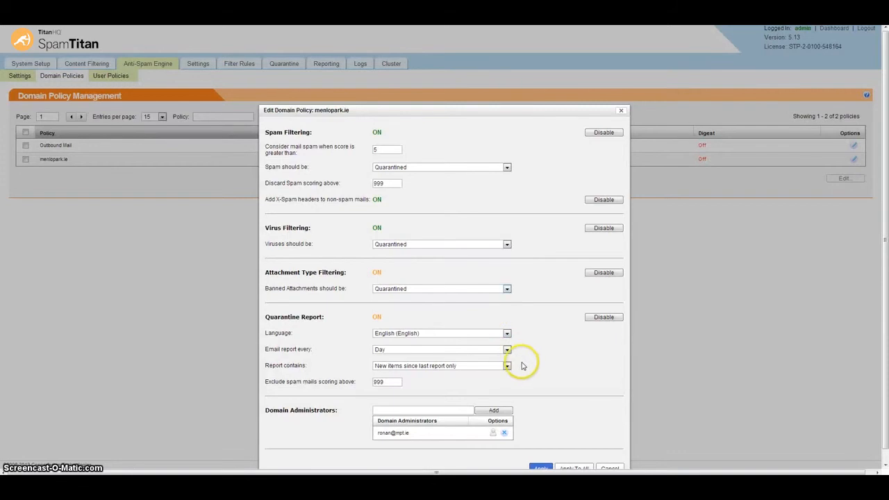
{"action": "scroll", "coordinate": [528, 367], "scroll_direction": "down", "scroll_amount": 1}
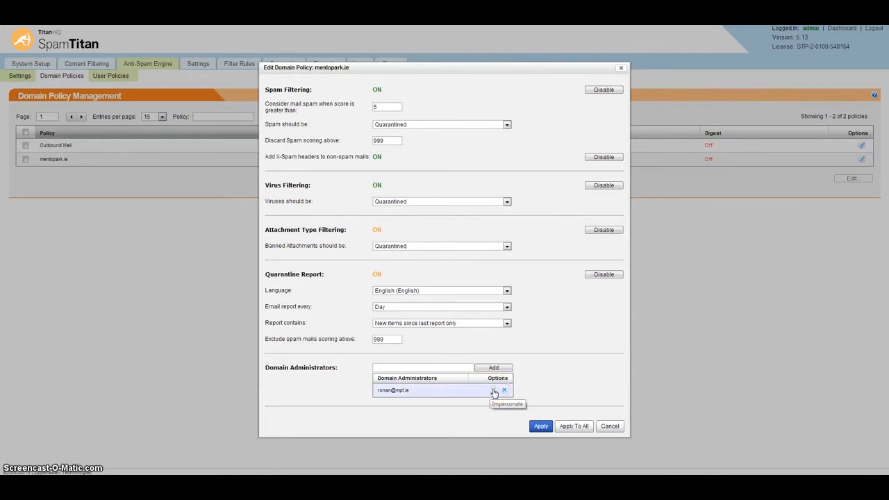
{"action": "left_click", "coordinate": [493, 392]}
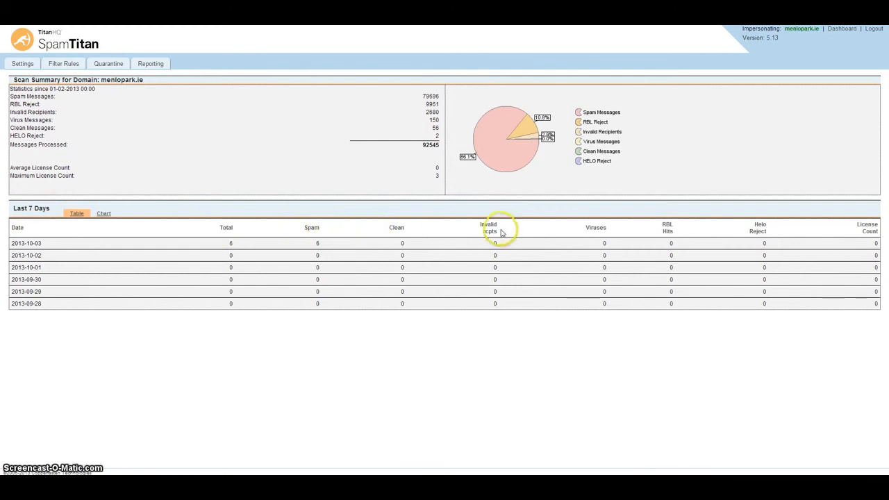
Open the menlopark.ie Outbound Disclaimers settings, where the disclaimer is off.
{"action": "left_click", "coordinate": [21, 64]}
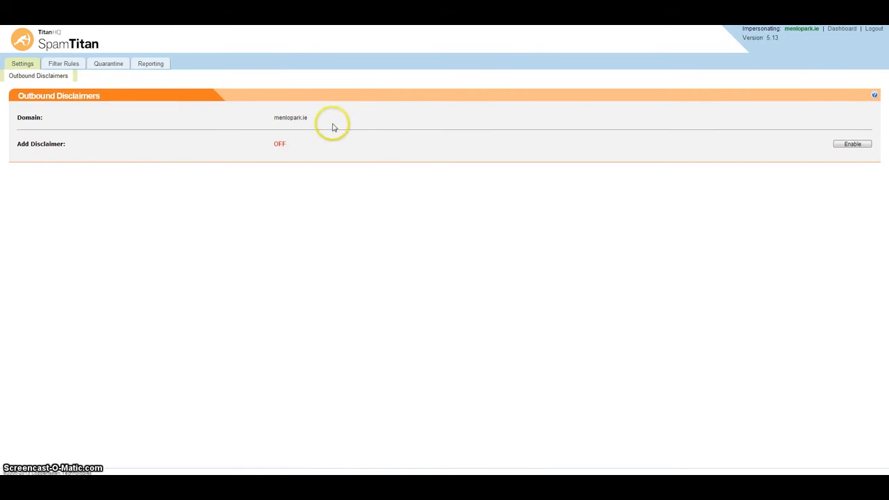
View the empty domain blacklist and whitelist, then the 6-message quarantine list.
{"action": "left_click", "coordinate": [63, 66]}
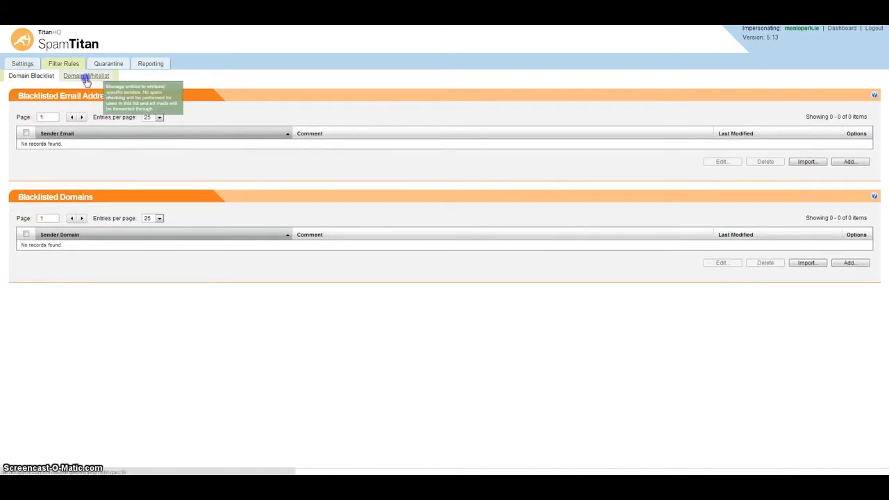
{"action": "left_click", "coordinate": [86, 76]}
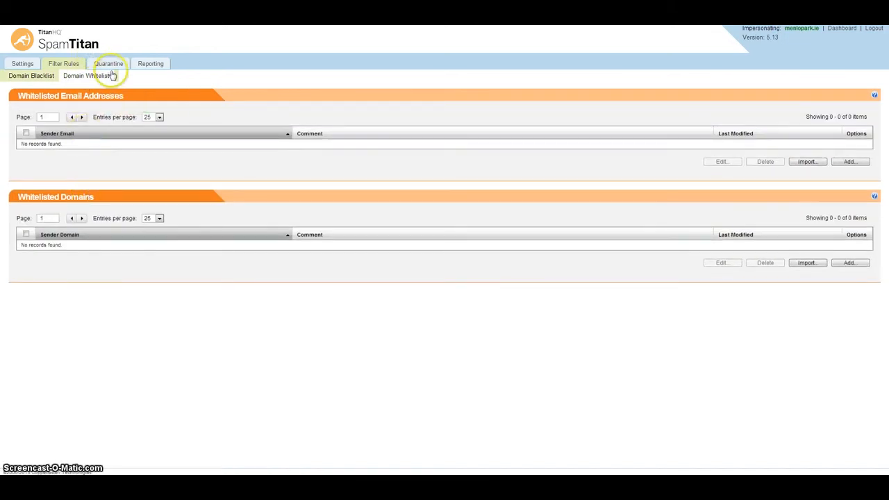
{"action": "left_click", "coordinate": [109, 64]}
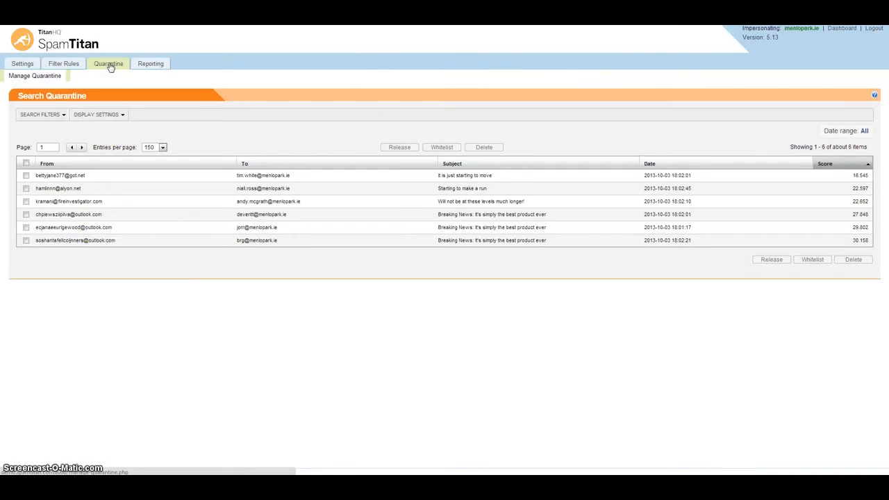
Check the quarantine search filters, leaving type Spam and flow Inbound and Outbound.
{"action": "left_click", "coordinate": [55, 115]}
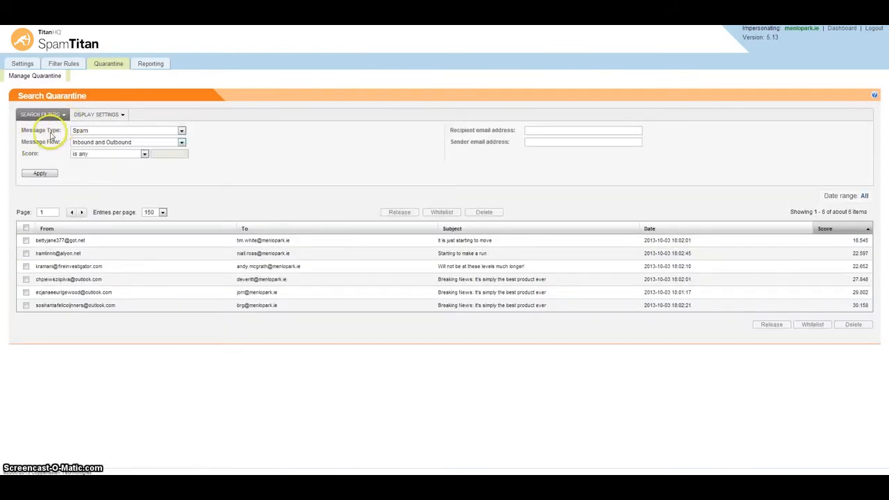
{"action": "left_click", "coordinate": [101, 130]}
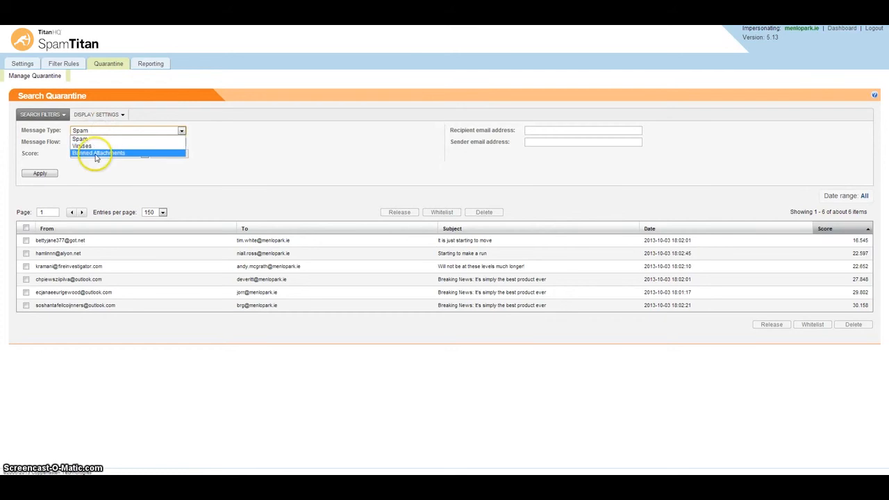
{"action": "left_click", "coordinate": [46, 155]}
{"action": "left_click", "coordinate": [98, 142]}
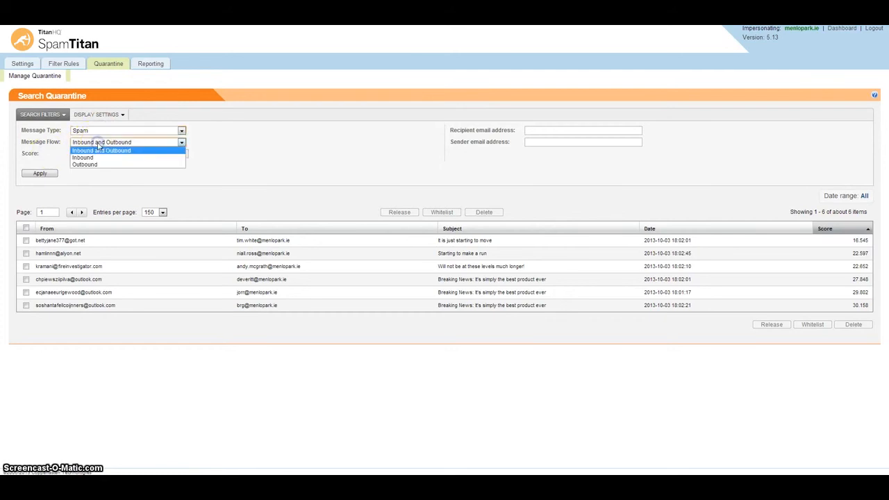
{"action": "left_click", "coordinate": [40, 159]}
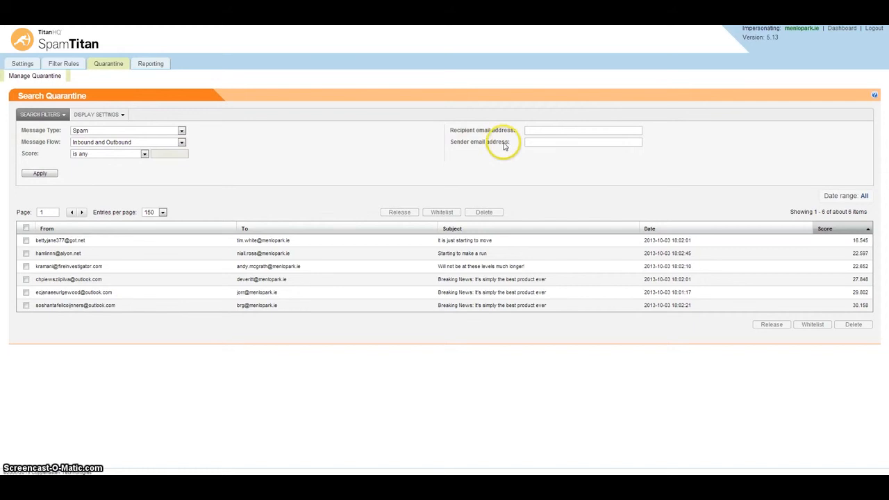
{"action": "left_click", "coordinate": [151, 64]}
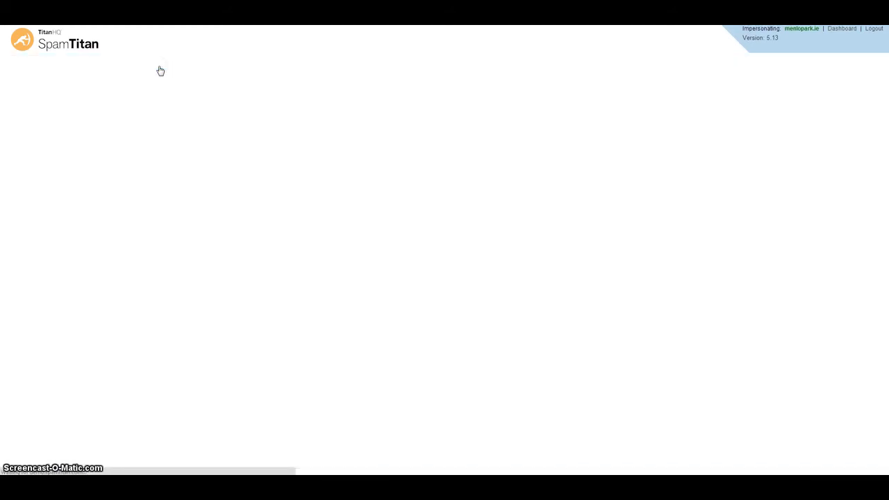
Open Generate Report for menlopark.ie, keeping the Domain Summary Report type for today.
{"action": "left_click", "coordinate": [37, 115]}
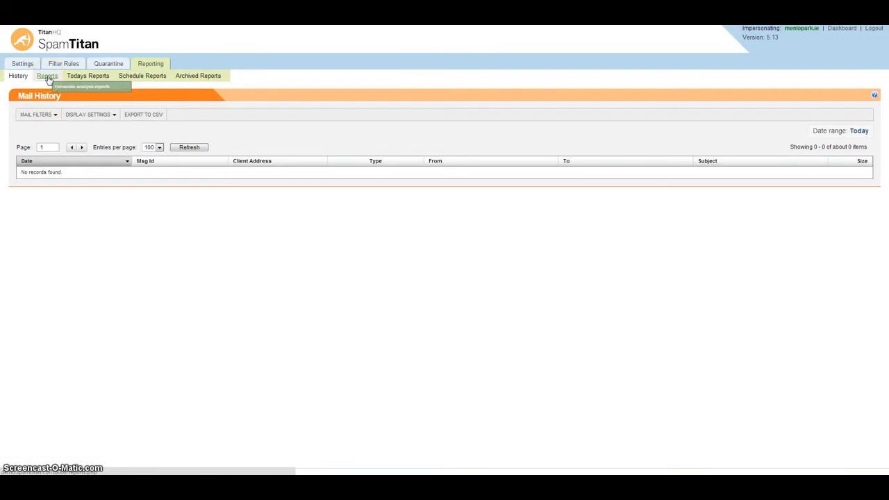
{"action": "left_click", "coordinate": [48, 77]}
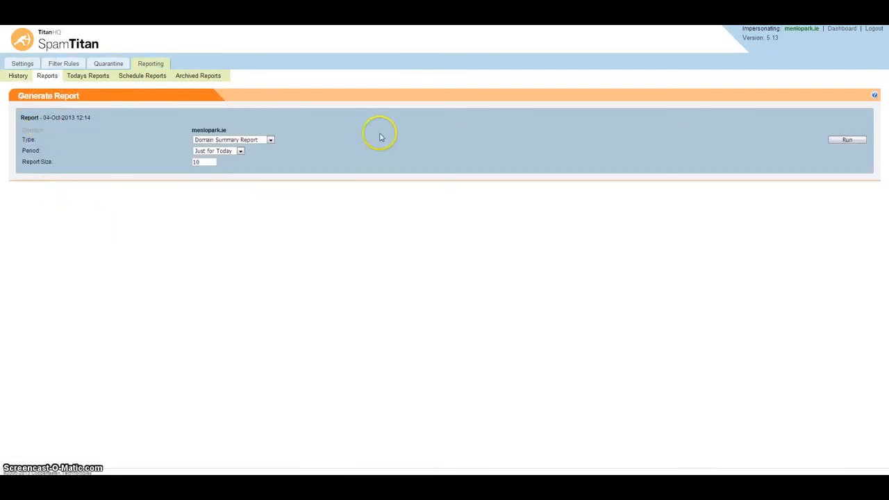
{"action": "left_click", "coordinate": [271, 141]}
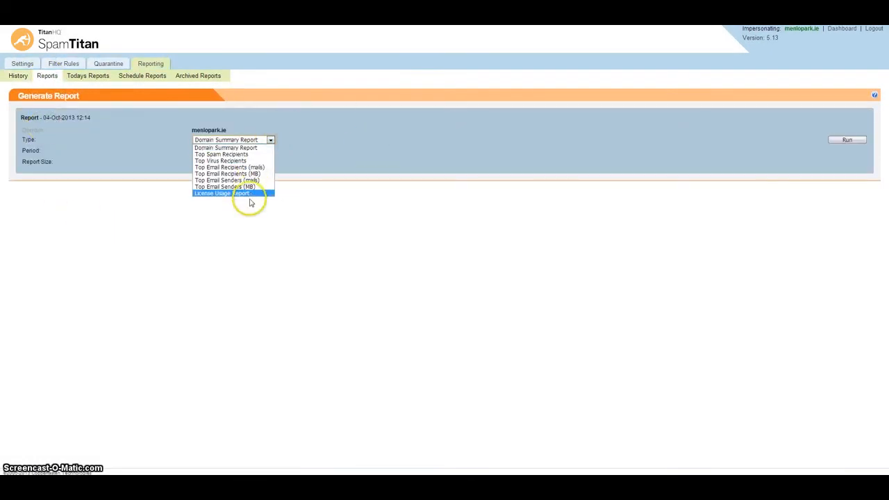
{"action": "left_click", "coordinate": [328, 136]}
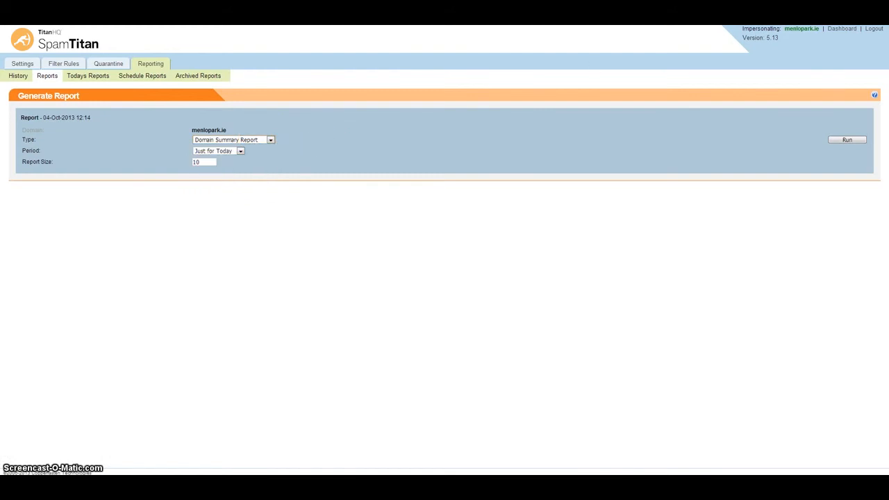
Log out of the domain console and log back in with the admin email and password.
{"action": "left_click", "coordinate": [865, 32]}
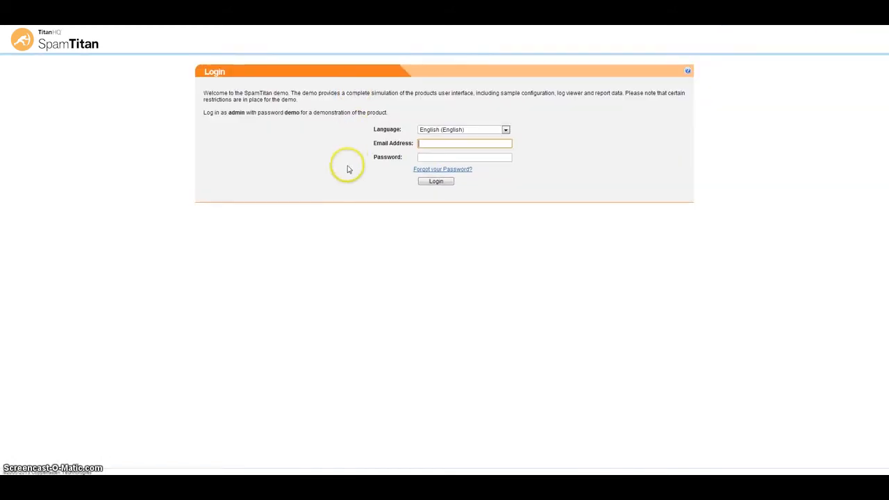
{"action": "type", "text": "admin"}
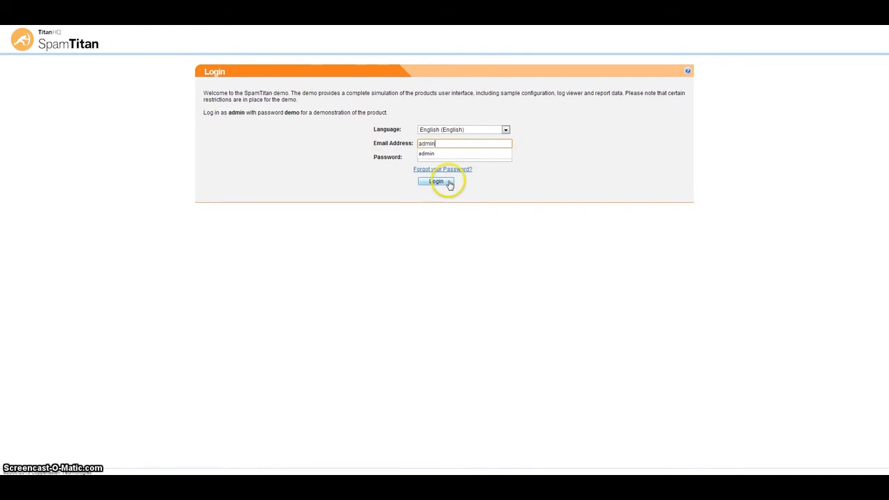
{"action": "key", "text": "Tab"}
{"action": "type", "text": "de"}
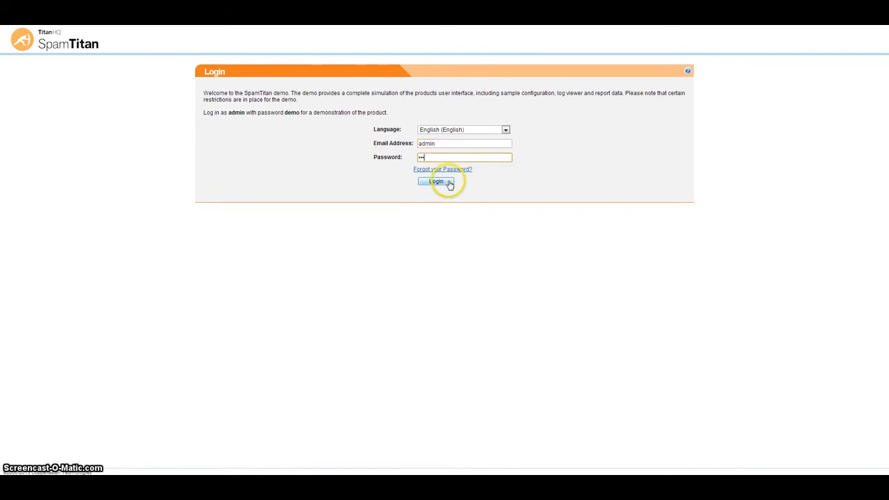
{"action": "left_click", "coordinate": [437, 182]}
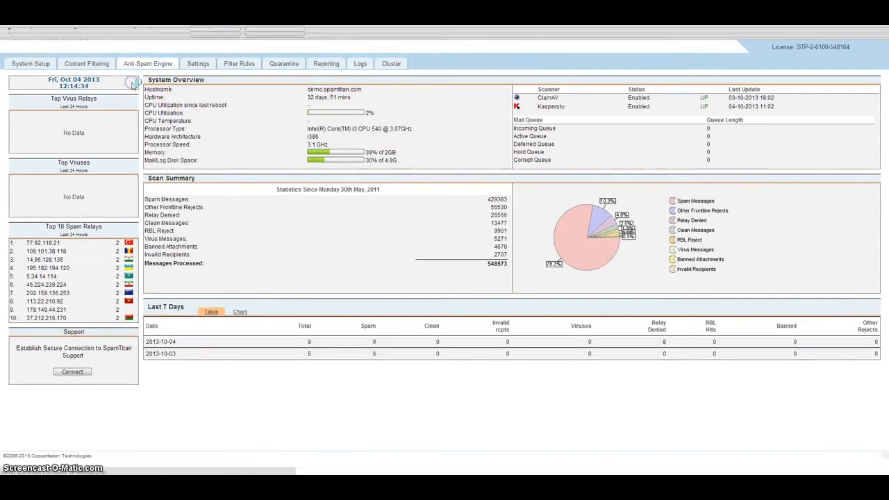
Review the Anti-Spam Engine domain policies, then bring up the User Policy Management list.
{"action": "left_click", "coordinate": [147, 63]}
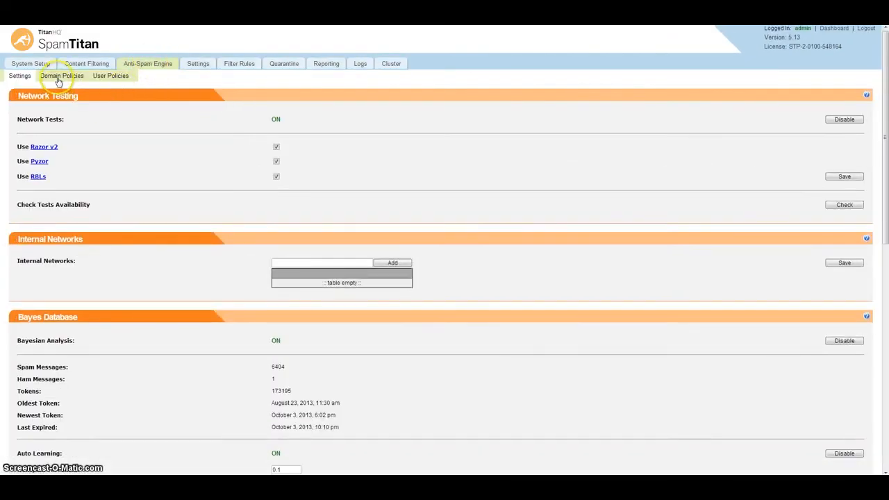
{"action": "left_click", "coordinate": [58, 77]}
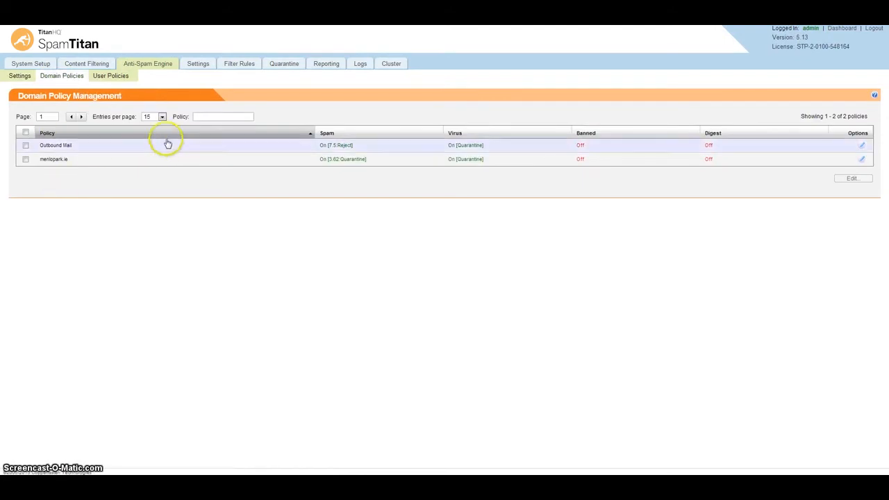
{"action": "left_click", "coordinate": [117, 78]}
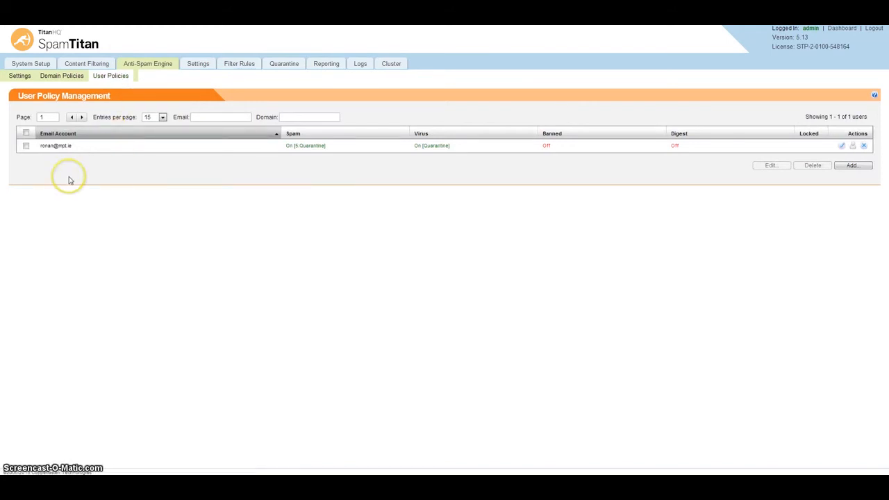
Draft a new user policy with spam score 4, spam Passed (Tagged), and quarantine report on.
{"action": "left_click", "coordinate": [856, 165]}
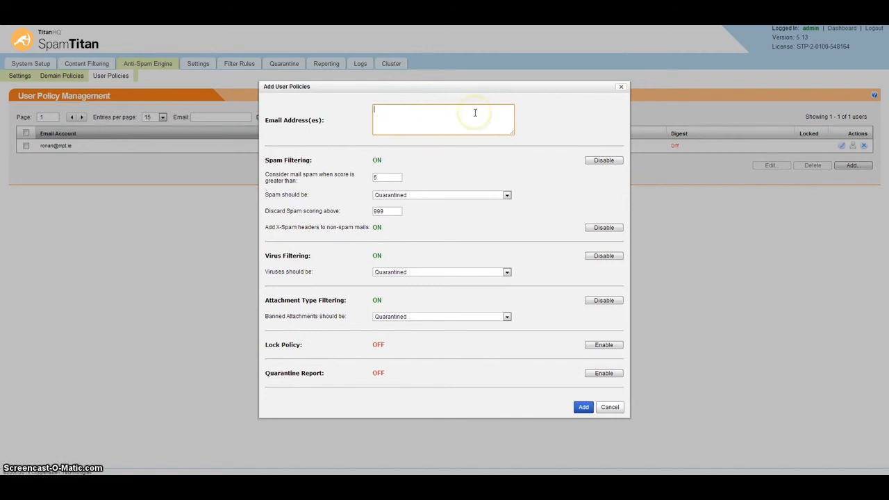
{"action": "left_click", "coordinate": [397, 178]}
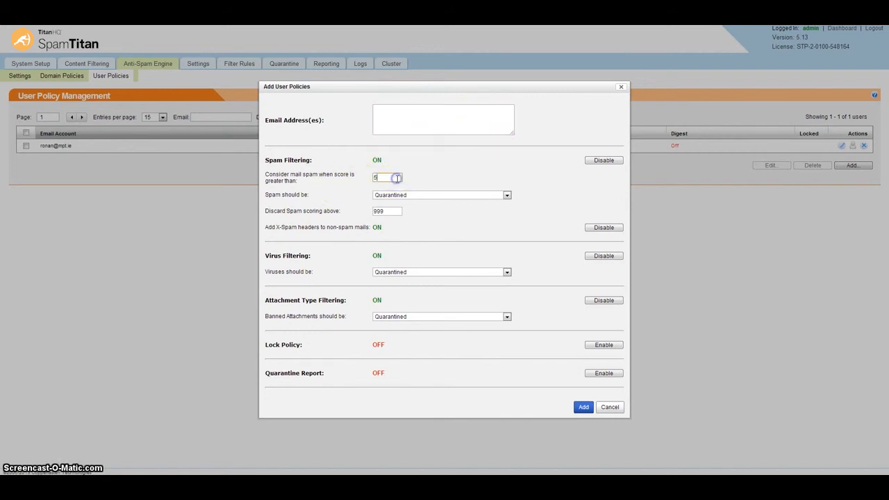
{"action": "type", "text": "4"}
{"action": "left_click", "coordinate": [506, 195]}
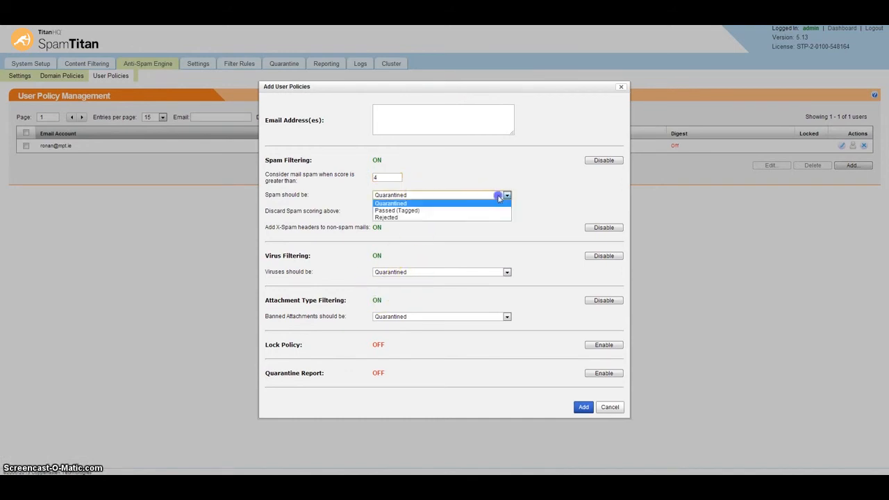
{"action": "left_click", "coordinate": [444, 210]}
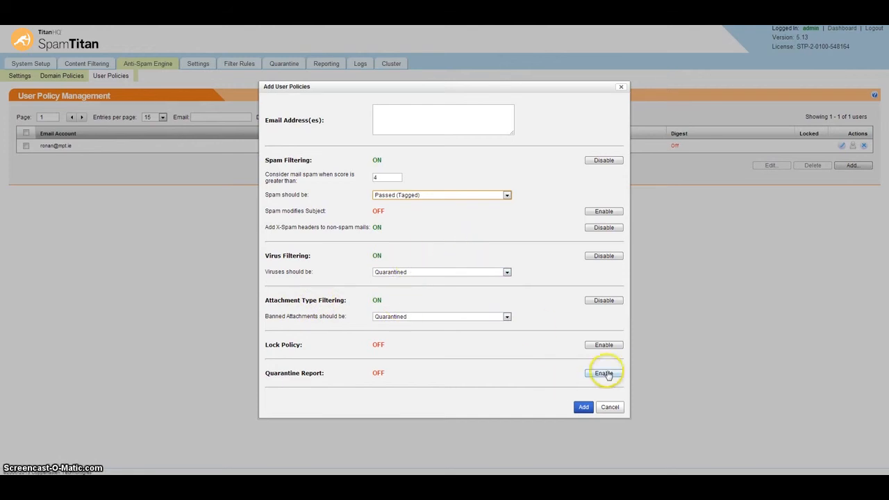
{"action": "left_click", "coordinate": [604, 372]}
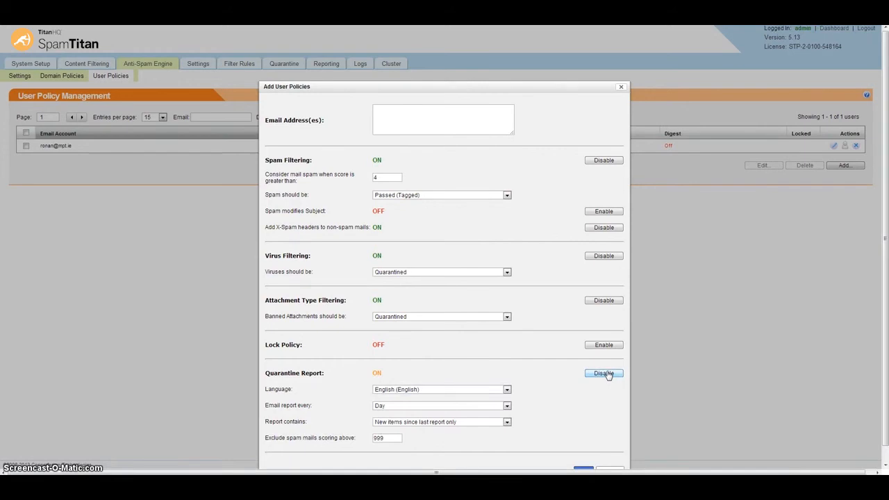
Turn the quarantine report back off, discard the draft policy, and go to Settings.
{"action": "left_click", "coordinate": [606, 374]}
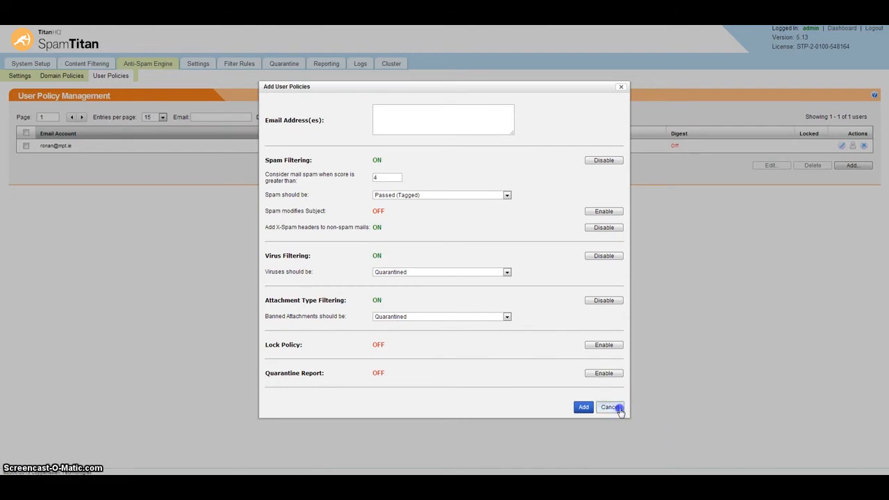
{"action": "left_click", "coordinate": [619, 411]}
{"action": "left_click", "coordinate": [201, 63]}
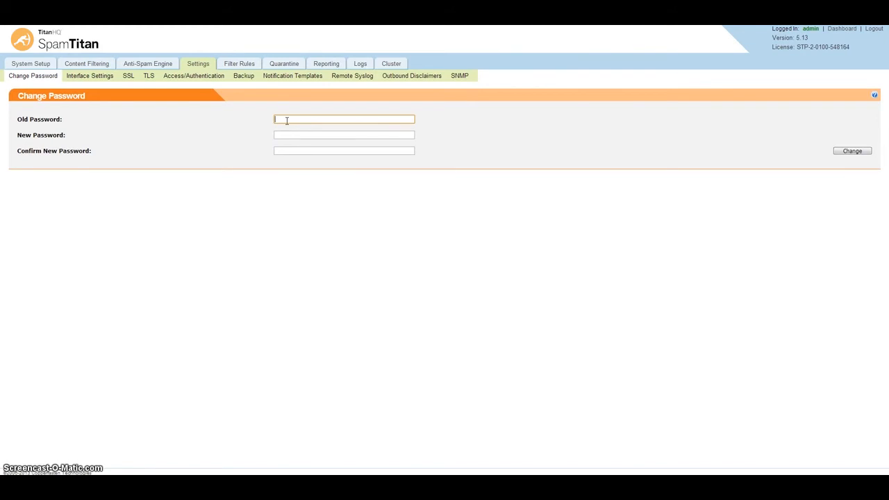
Open Interface Settings and preview the header and tab text colours, cancelling the colour scheme unchanged.
{"action": "left_click", "coordinate": [94, 78]}
{"action": "left_click", "coordinate": [94, 78]}
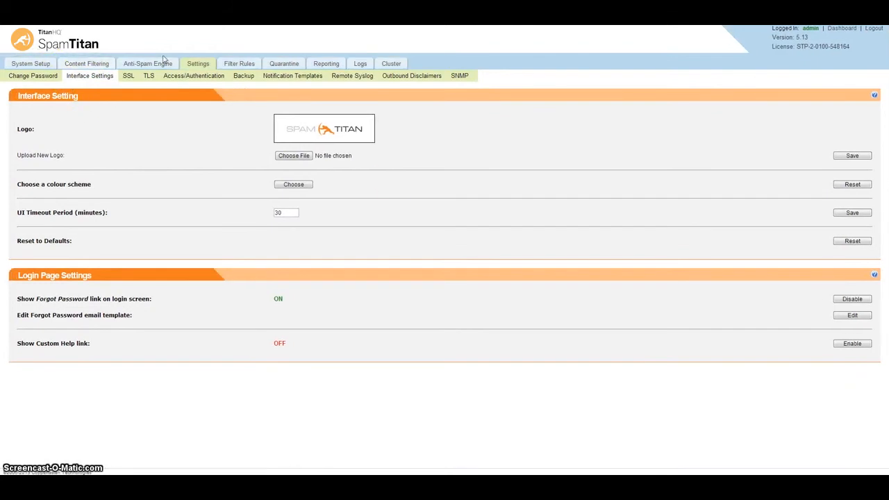
{"action": "left_click", "coordinate": [291, 186]}
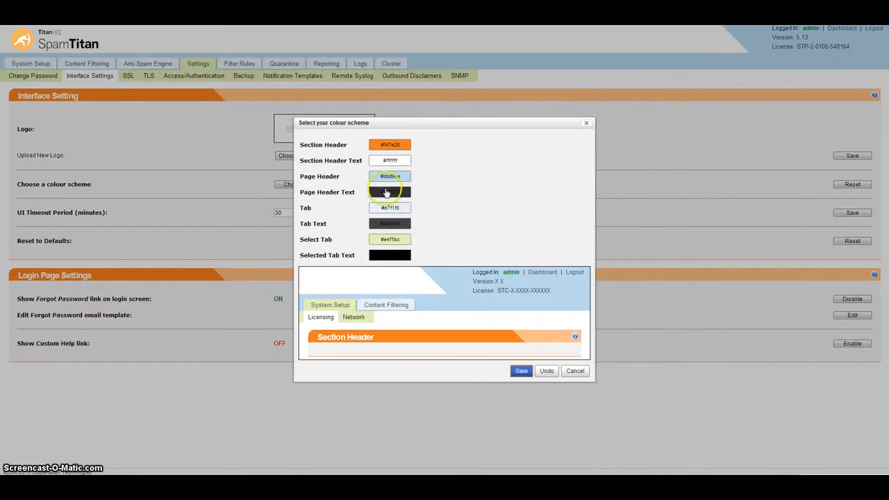
{"action": "left_click", "coordinate": [388, 176]}
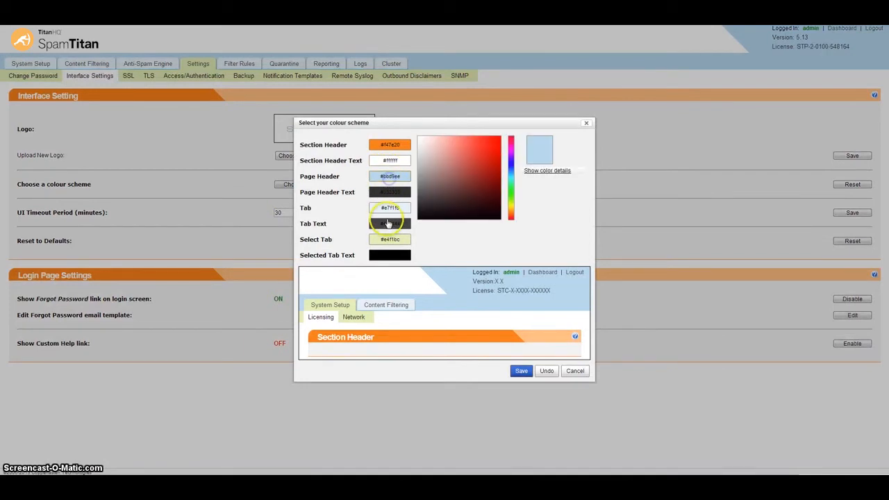
{"action": "left_click", "coordinate": [388, 223]}
{"action": "left_click", "coordinate": [574, 370]}
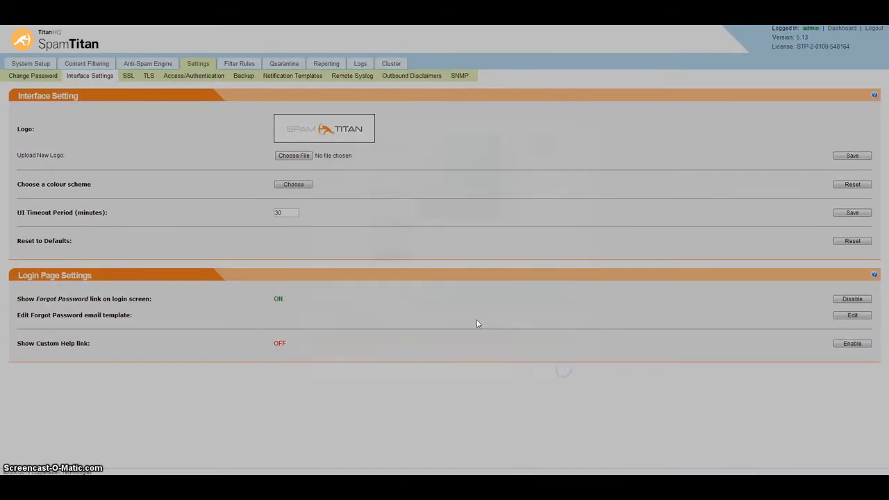
Review the SSL certificates, attempt enabling TLS (blocked in demo), then open the Backup settings.
{"action": "left_click", "coordinate": [128, 78]}
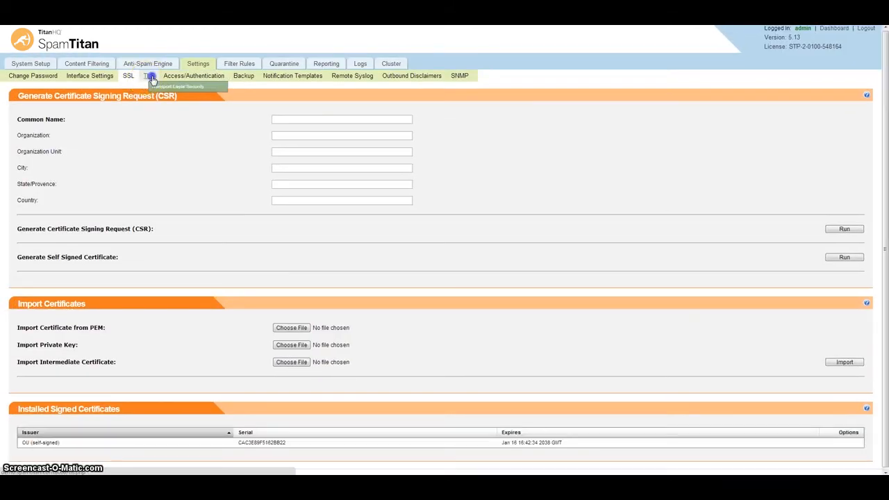
{"action": "left_click", "coordinate": [149, 78]}
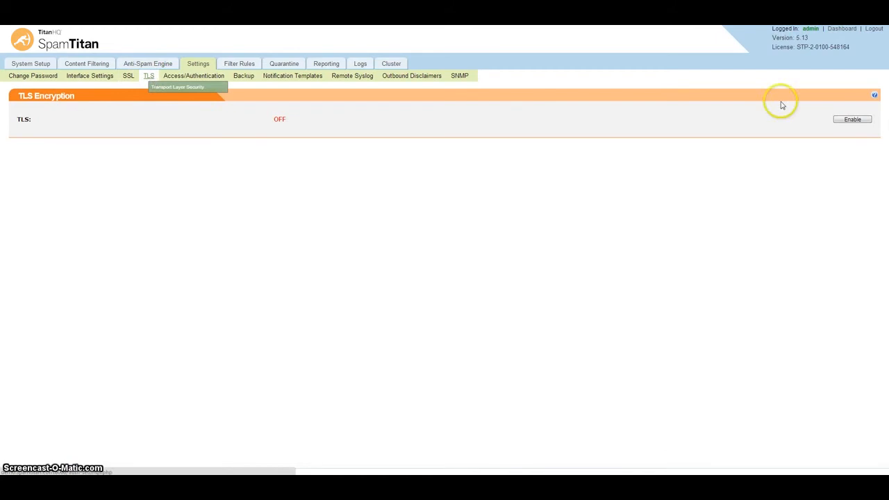
{"action": "left_click", "coordinate": [860, 120]}
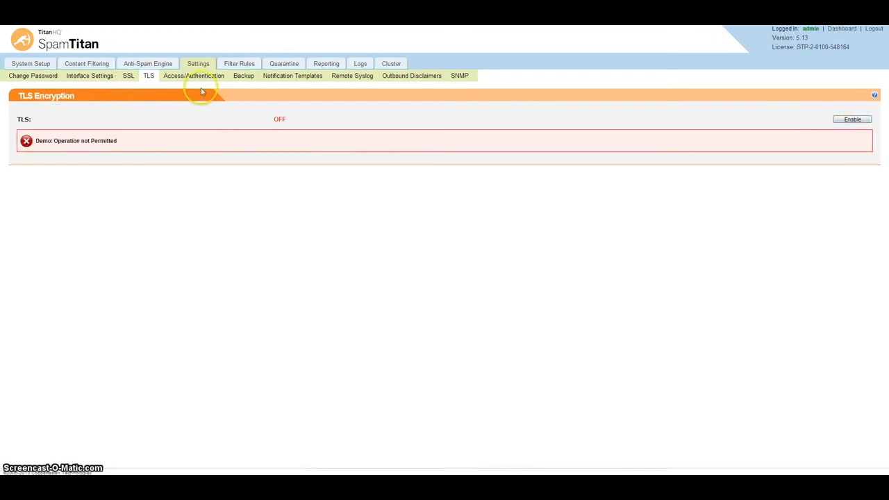
{"action": "left_click", "coordinate": [241, 78]}
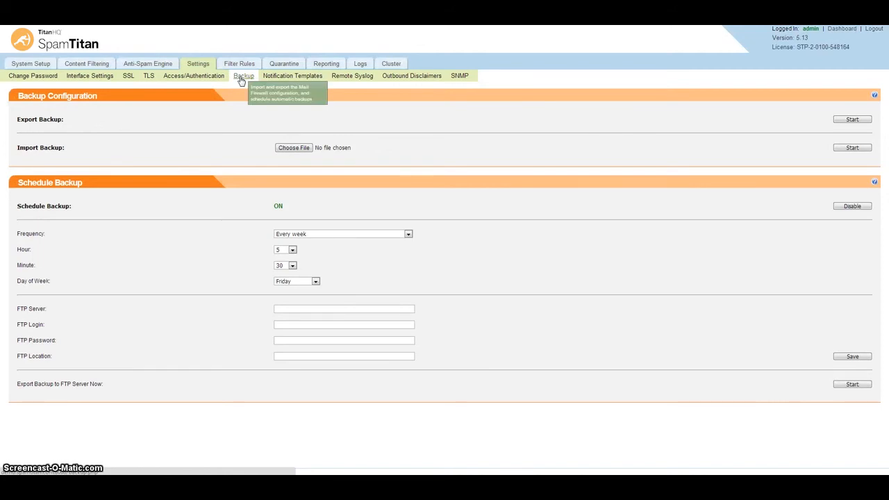
Check the backup frequency options keeping Every week, then open the Filter Rules global blacklist.
{"action": "left_click", "coordinate": [408, 234]}
{"action": "left_click", "coordinate": [408, 234]}
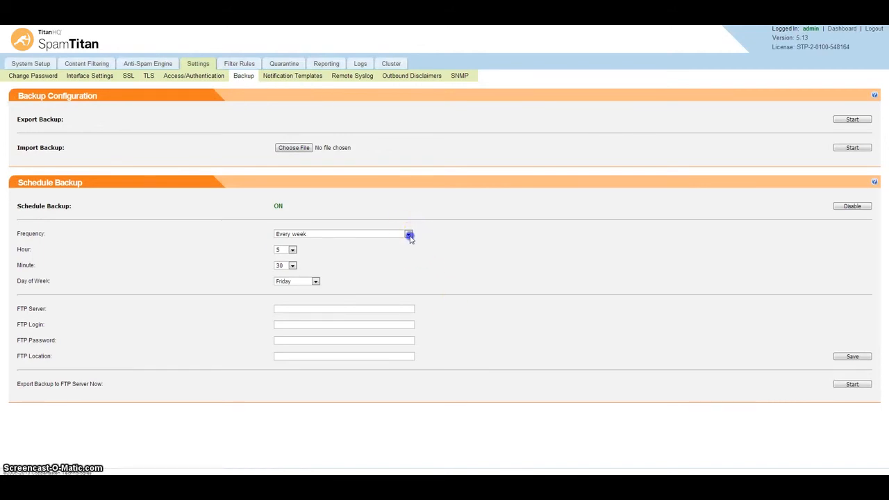
{"action": "left_click", "coordinate": [369, 269]}
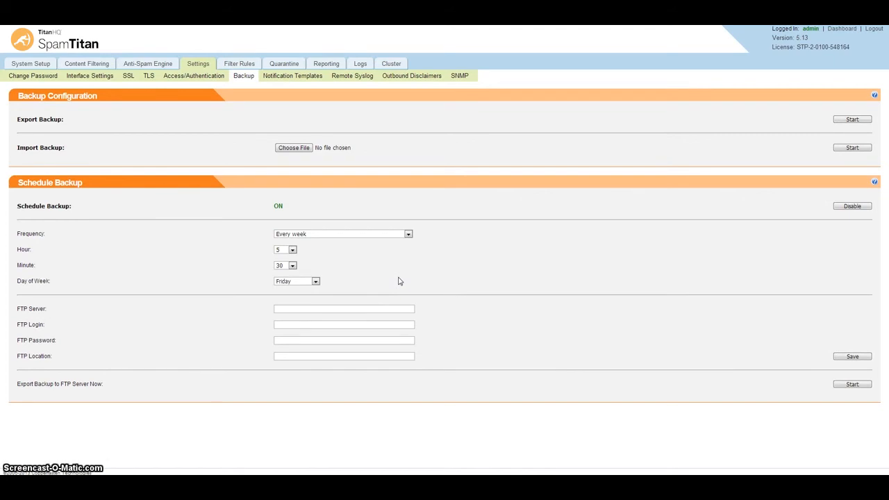
{"action": "left_click", "coordinate": [234, 62]}
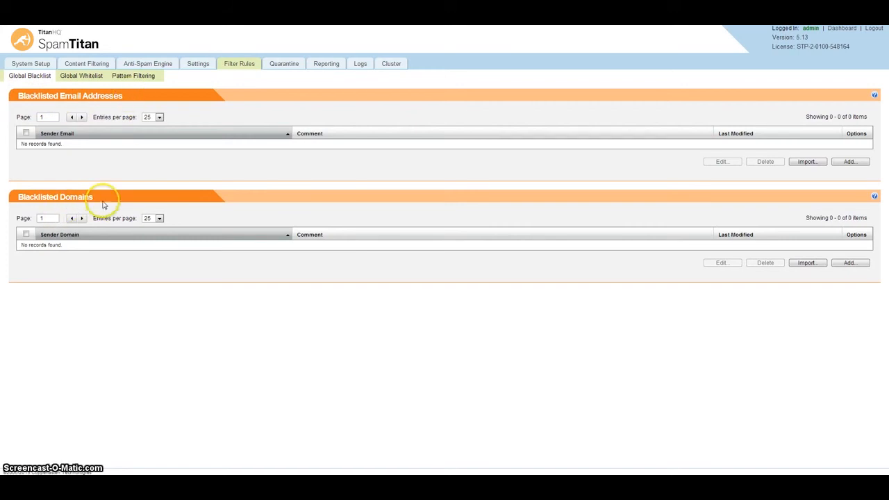
Look over the Global Whitelist, then open Manage Quarantine with its 6 held messages.
{"action": "left_click", "coordinate": [77, 82]}
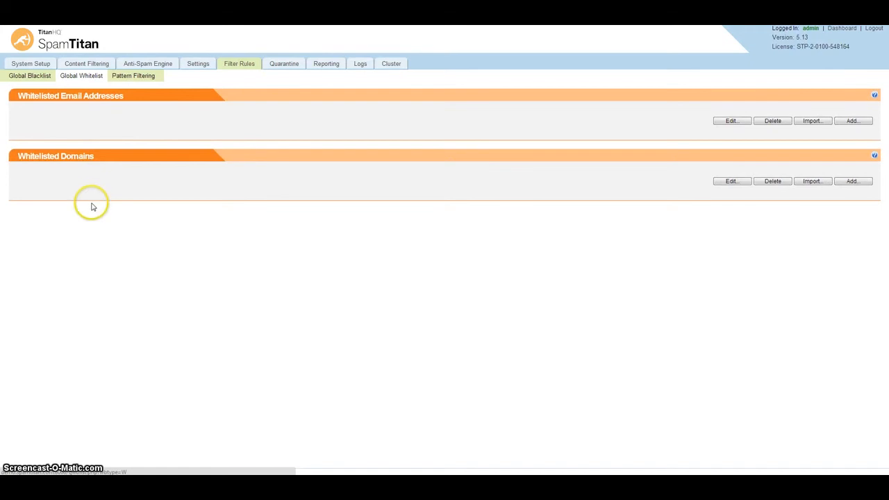
{"action": "left_click", "coordinate": [290, 64]}
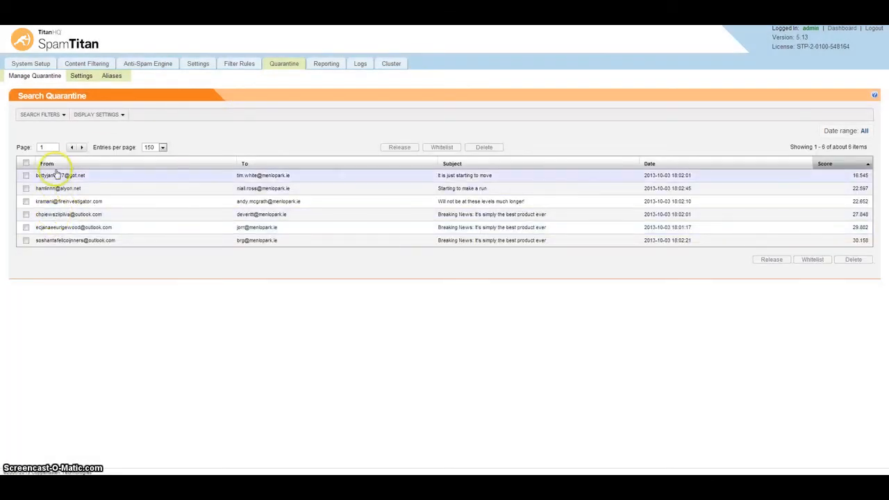
Expand the search filters and open the details of the 'Starting to make a run' message.
{"action": "left_click", "coordinate": [51, 116]}
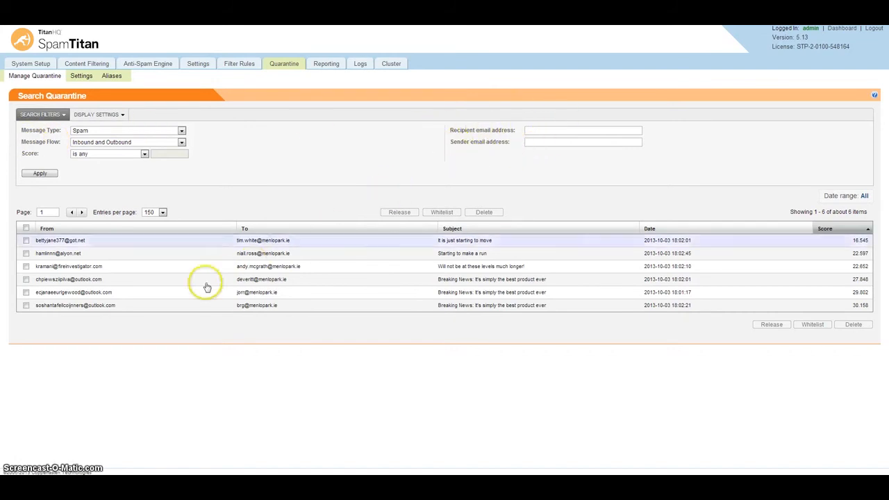
{"action": "left_click", "coordinate": [157, 256]}
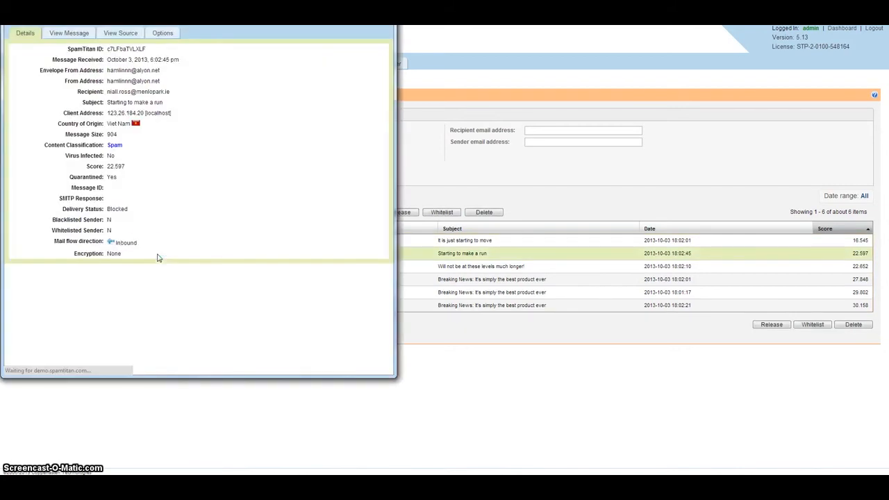